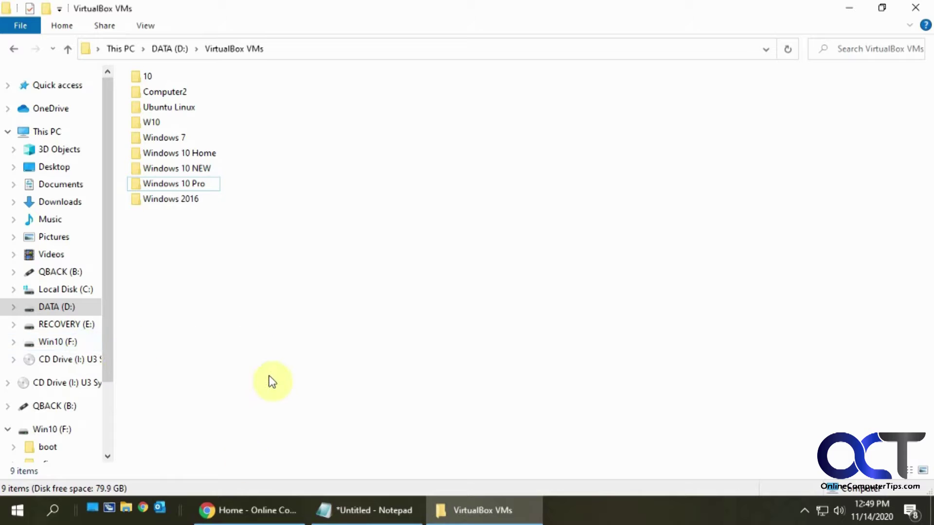
Step: Open Disk Management and find the disk number of the removable Win10 (F:) drive
click(20, 516)
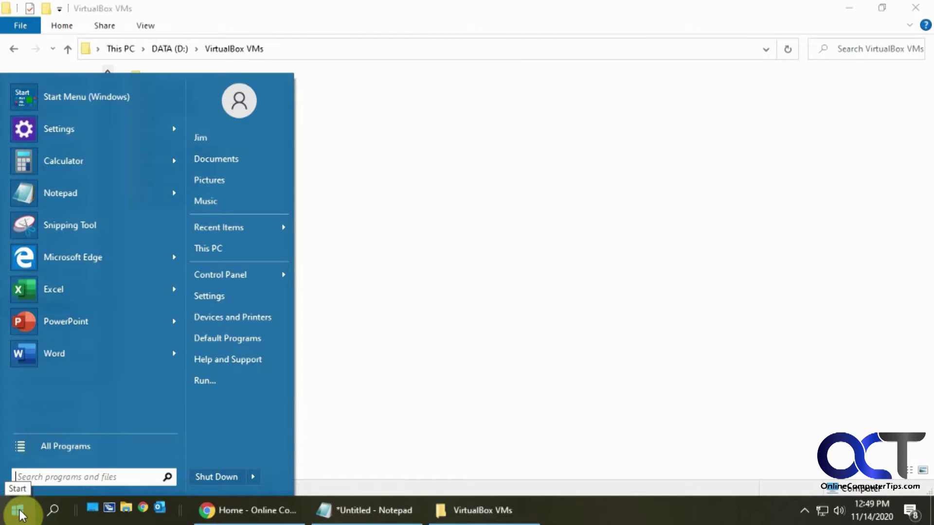
text(disk mana)
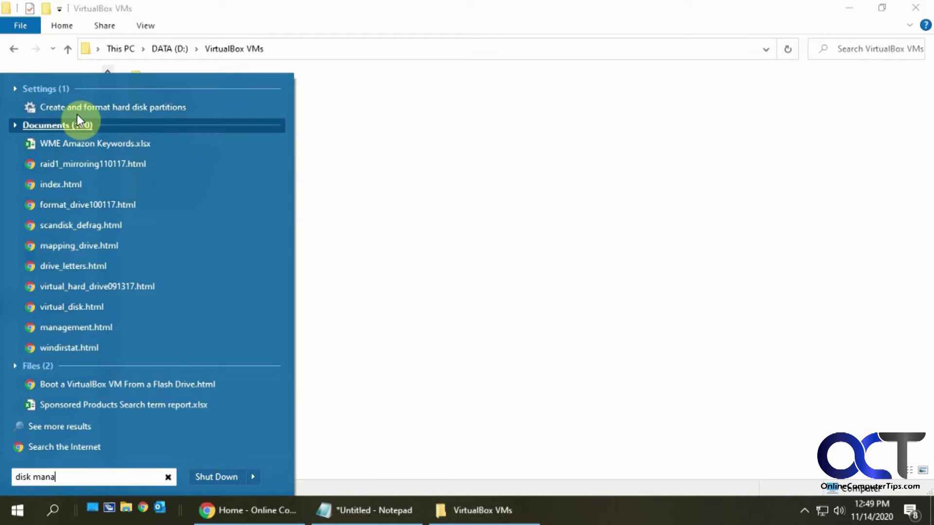
click(125, 107)
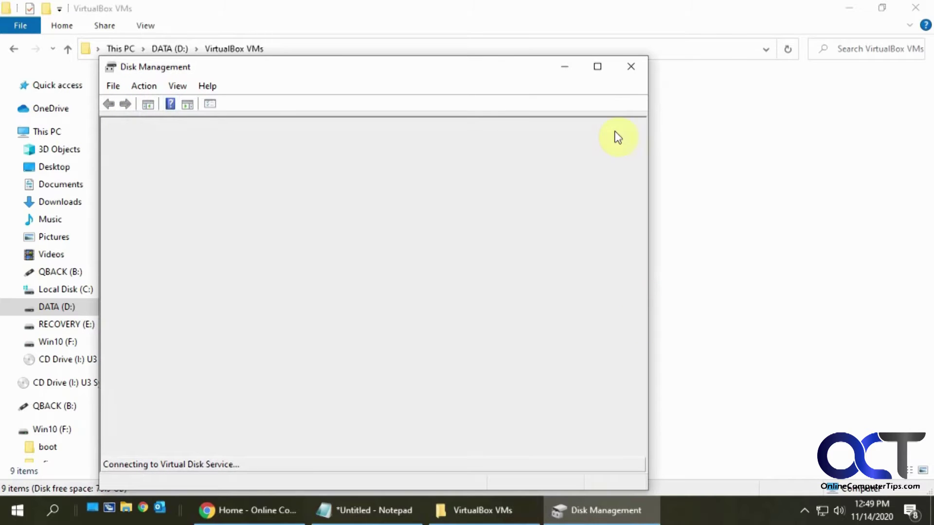
click(602, 67)
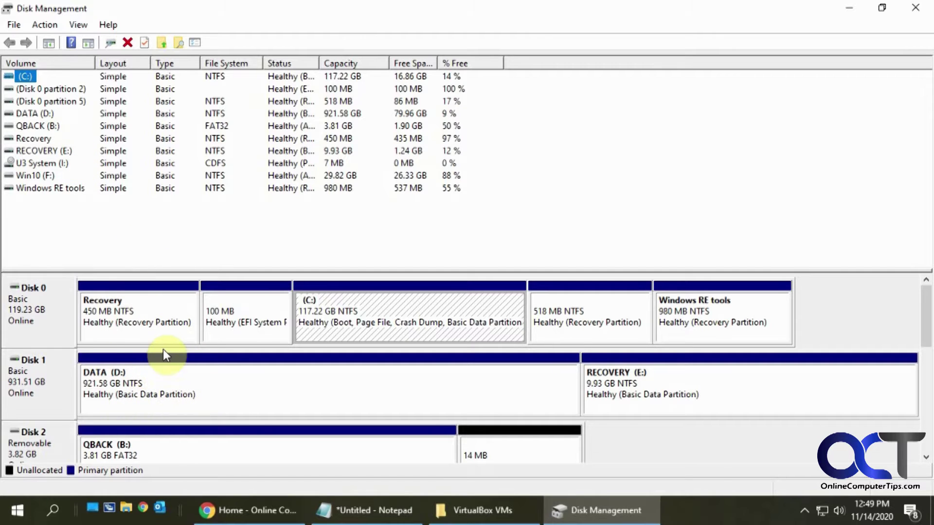
drag(925, 298, 681, 372)
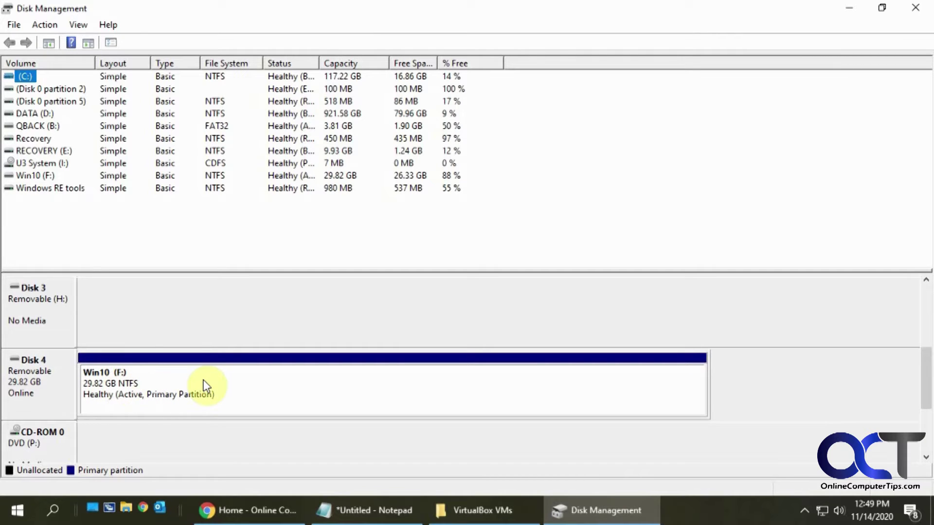
Step: Open a Command Prompt (cmd.exe) as administrator
click(23, 511)
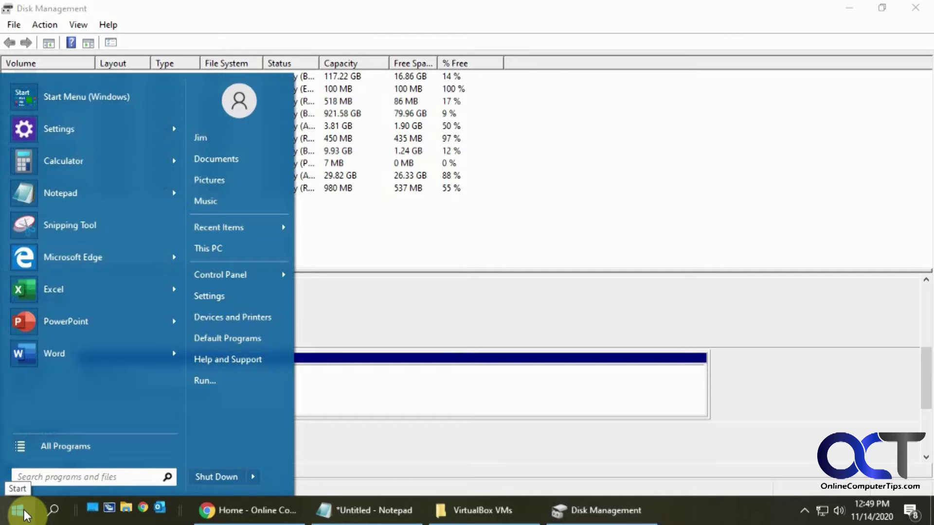
text(cmd)
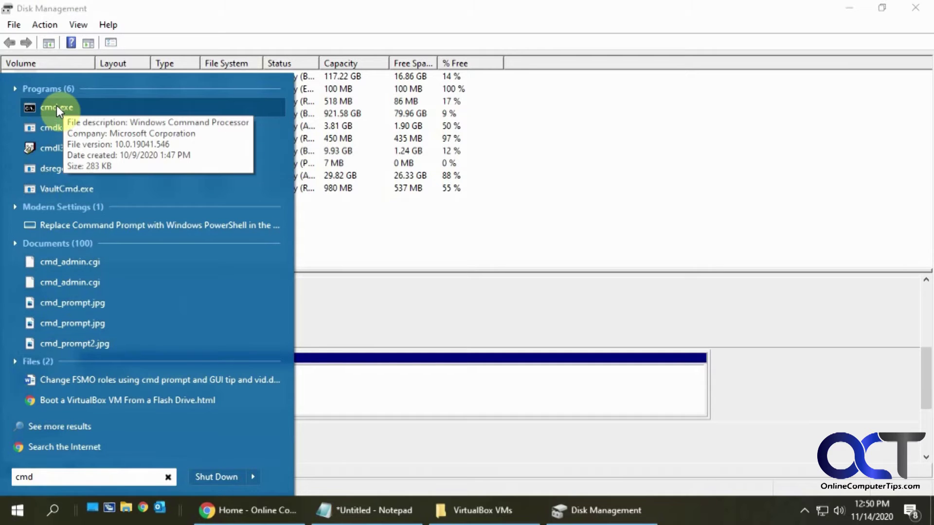
right_click(57, 106)
click(95, 147)
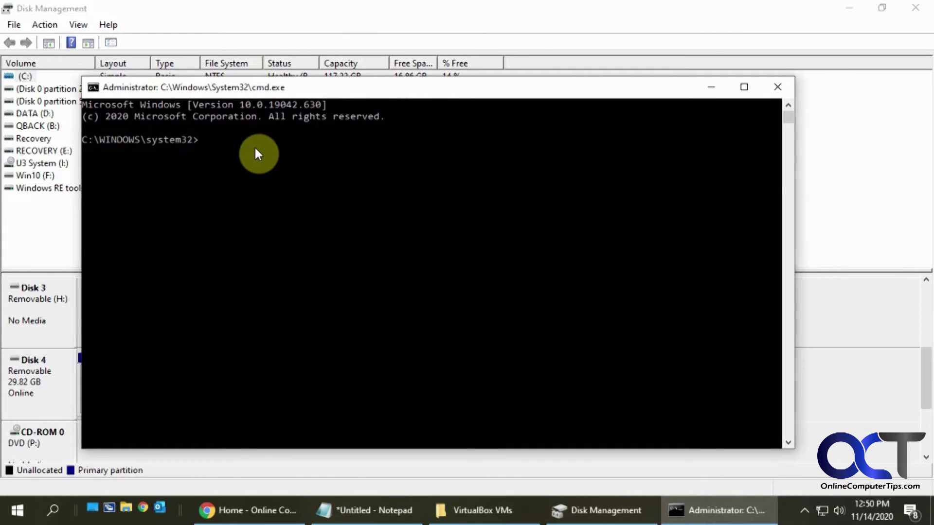
drag(307, 86, 308, 74)
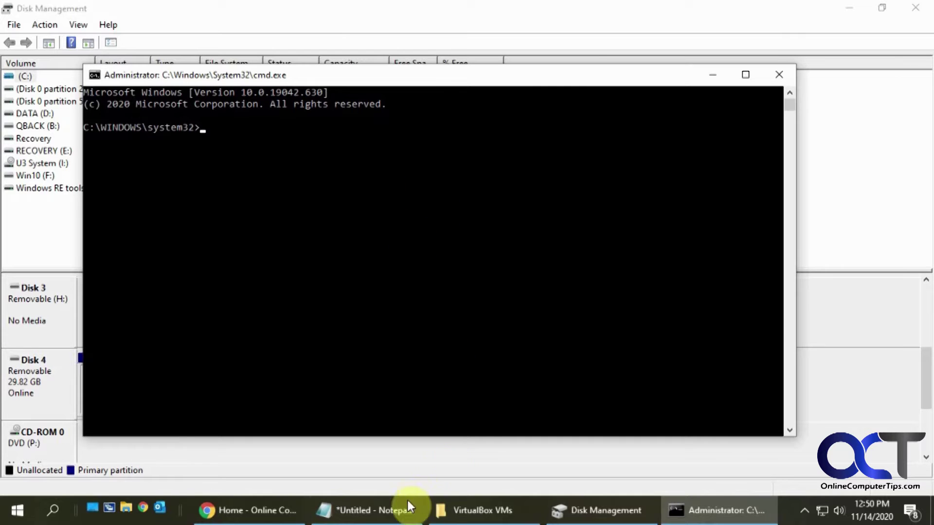
Step: Copy the cd command from the Notepad notes and run it to switch the Command Prompt to %programfiles%\Oracle\VirtualBox
click(392, 510)
drag(389, 45, 170, 43)
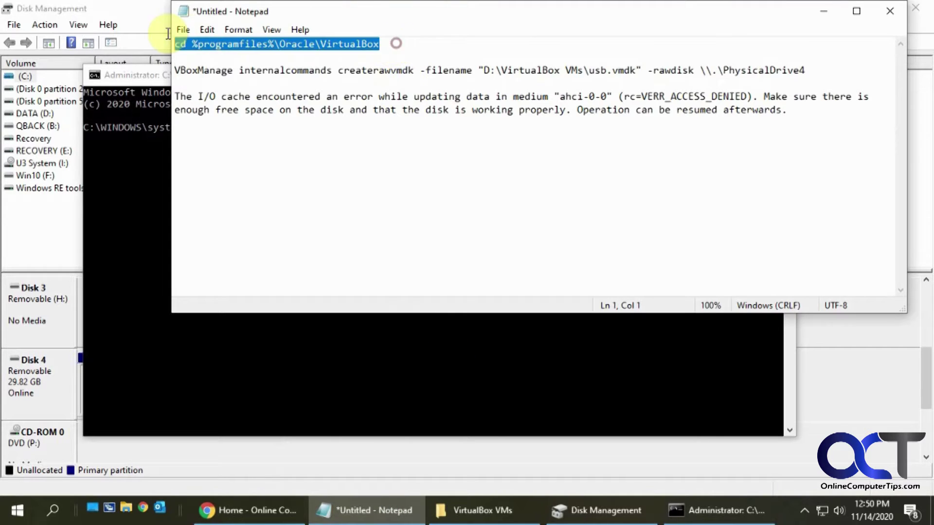
click(139, 164)
text(cd %programfiles%\Oracle\VirtualBox)
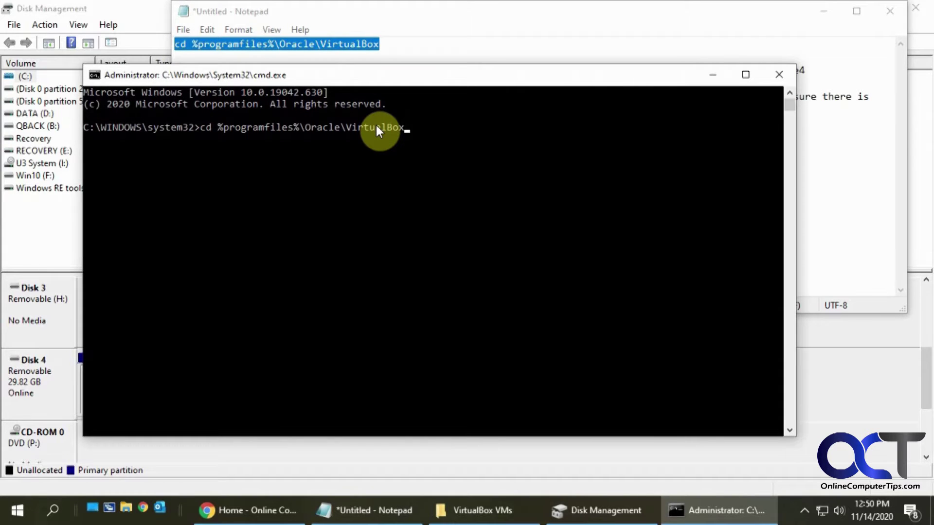
key(Return)
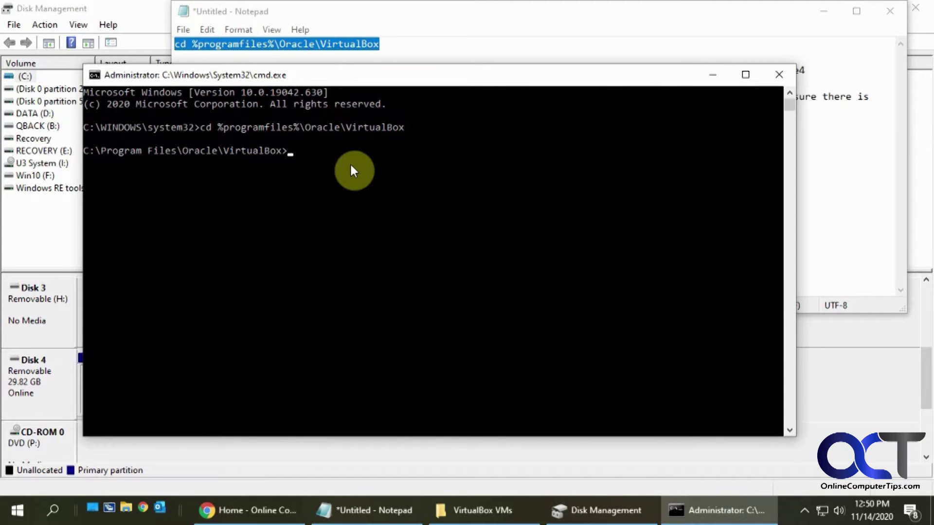
Step: Examine the output path, file name and physical drive number in the VBoxManage createrawvmdk command in the Notepad notes
drag(522, 81, 593, 110)
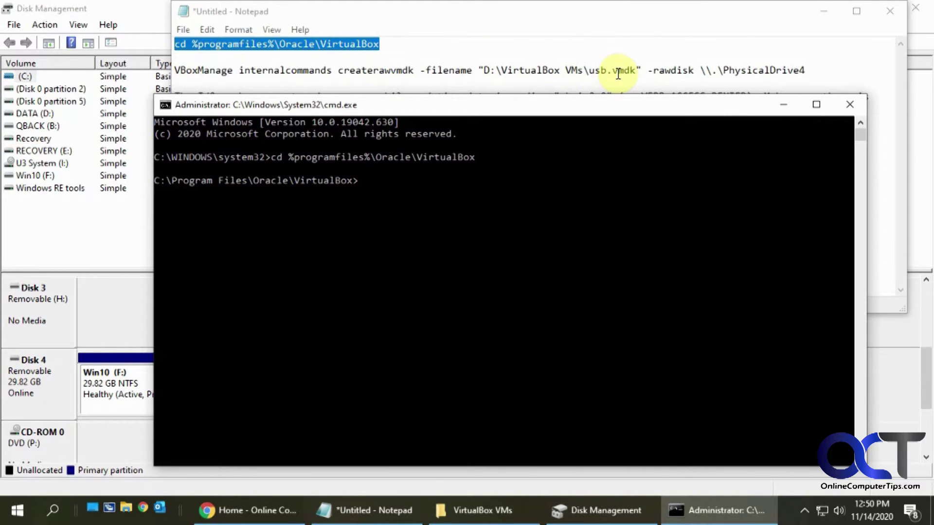
drag(636, 70, 486, 75)
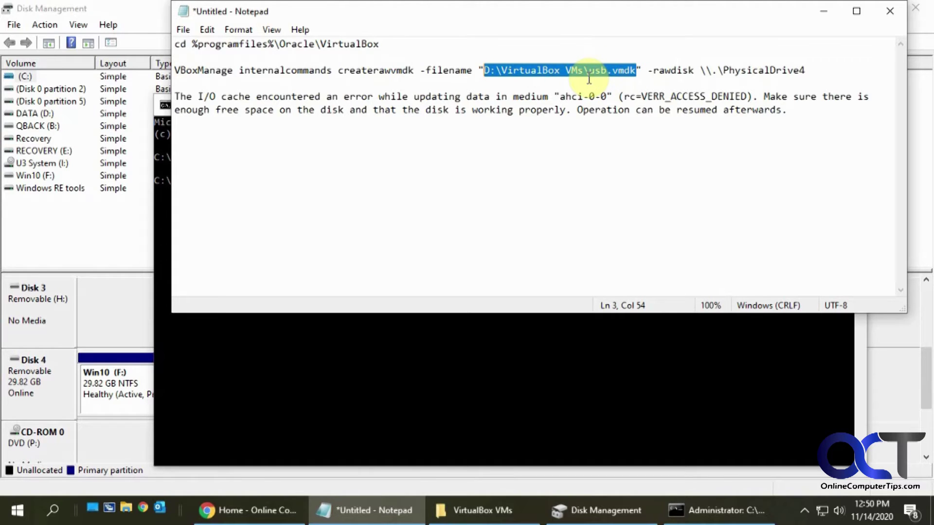
click(804, 70)
drag(805, 69, 800, 70)
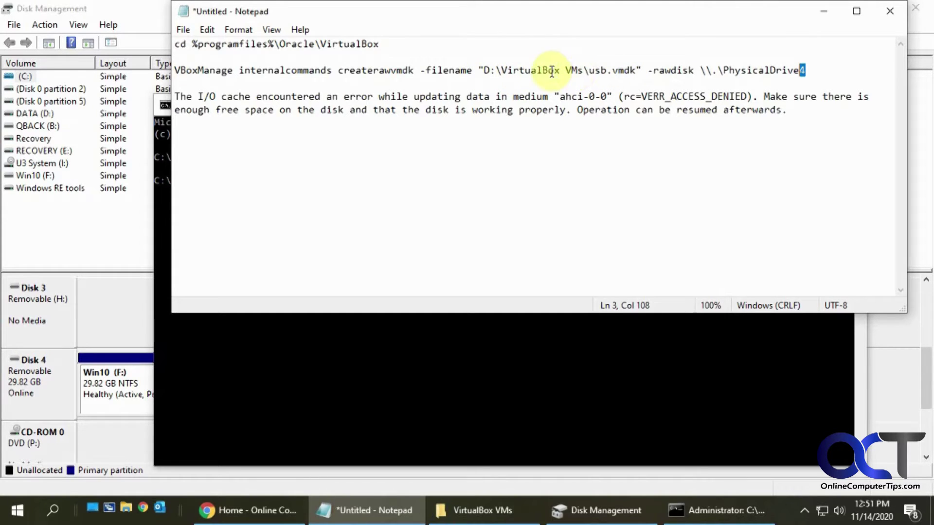
drag(566, 71, 559, 71)
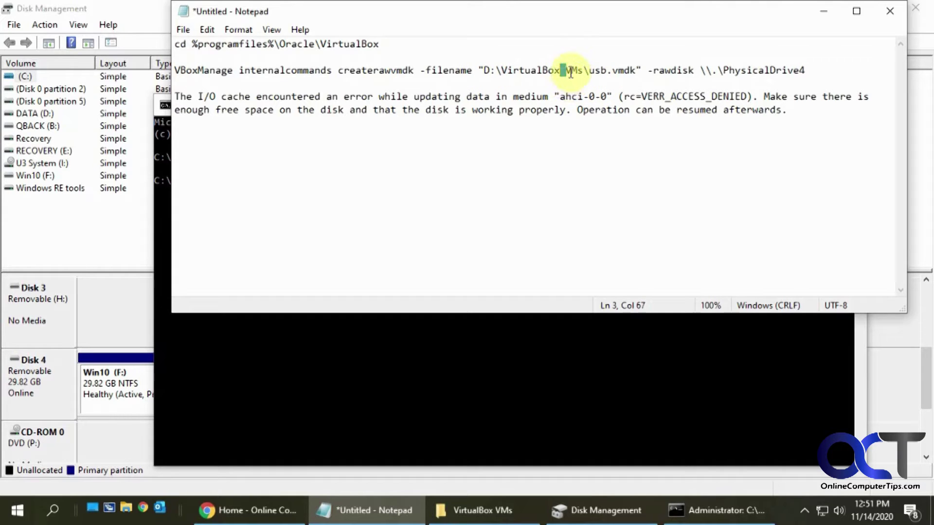
click(584, 77)
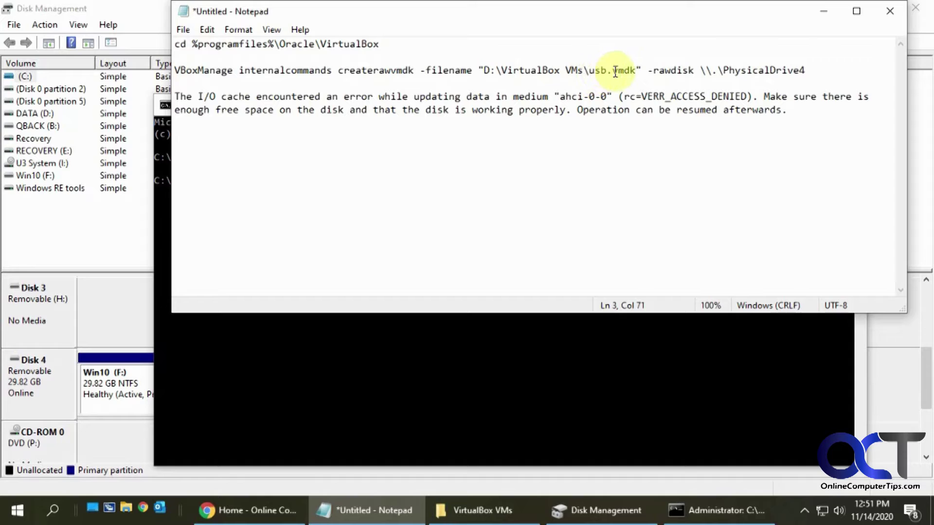
drag(608, 71, 590, 71)
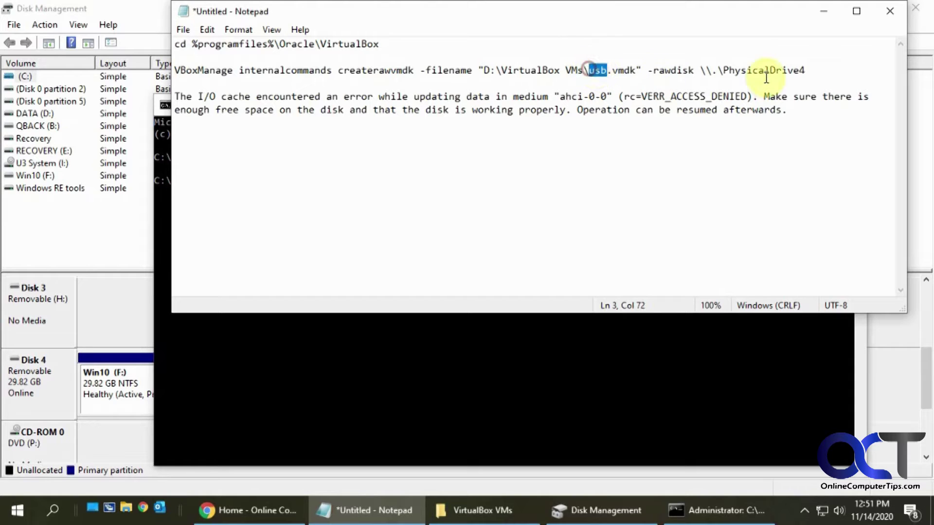
Step: Run VBoxManage internalcommands createrawvmdk -filename "D:\VirtualBox VMs\usb.vmdk" -rawdisk \\.\PhysicalDrive4 from the notes and locate usb.vmdk in the VirtualBox VMs folder
drag(810, 70, 189, 80)
key(ctrl+c)
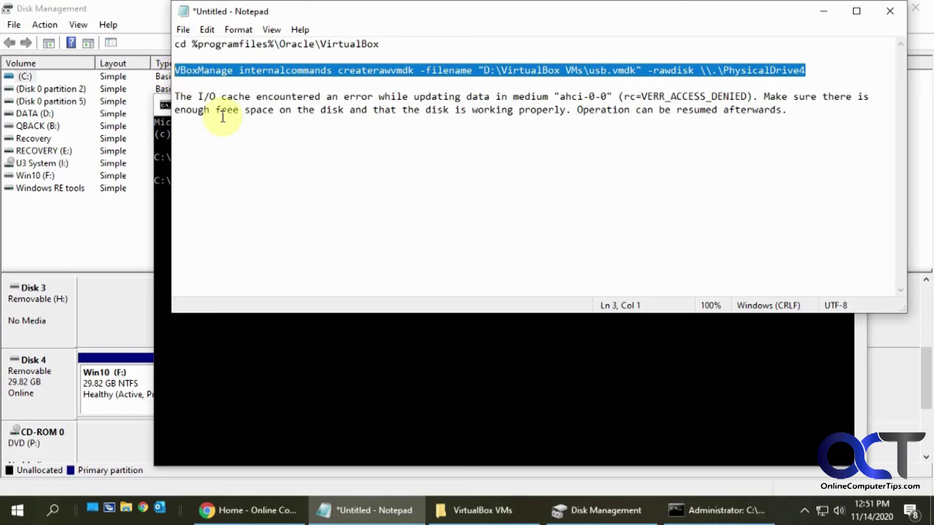
click(356, 348)
right_click(402, 226)
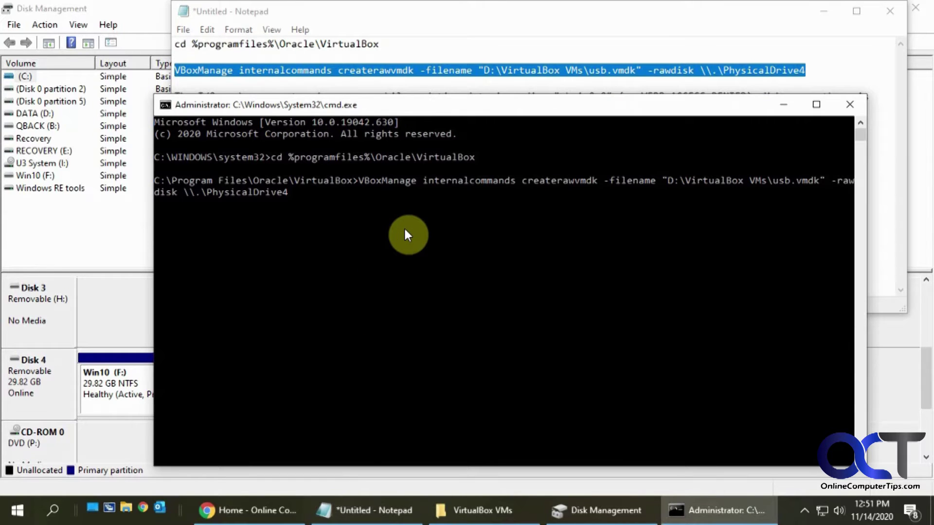
key(Return)
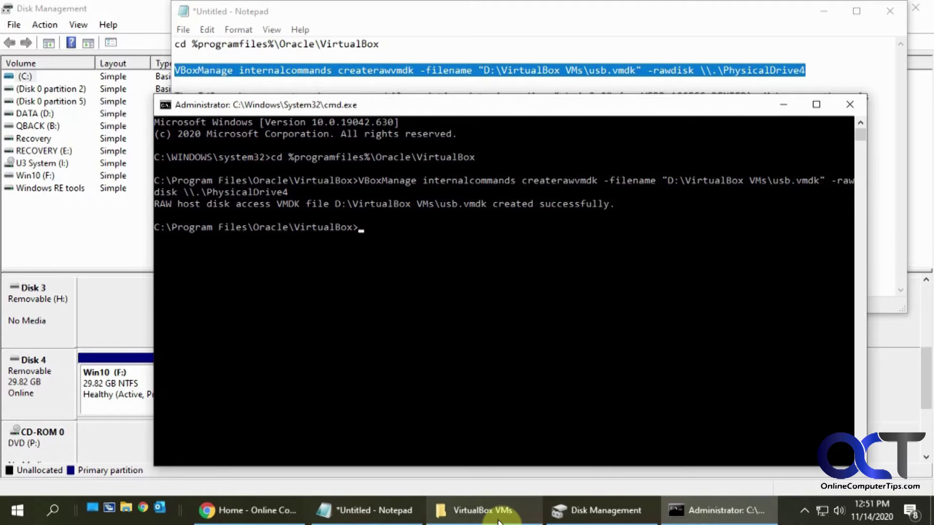
click(495, 517)
click(161, 217)
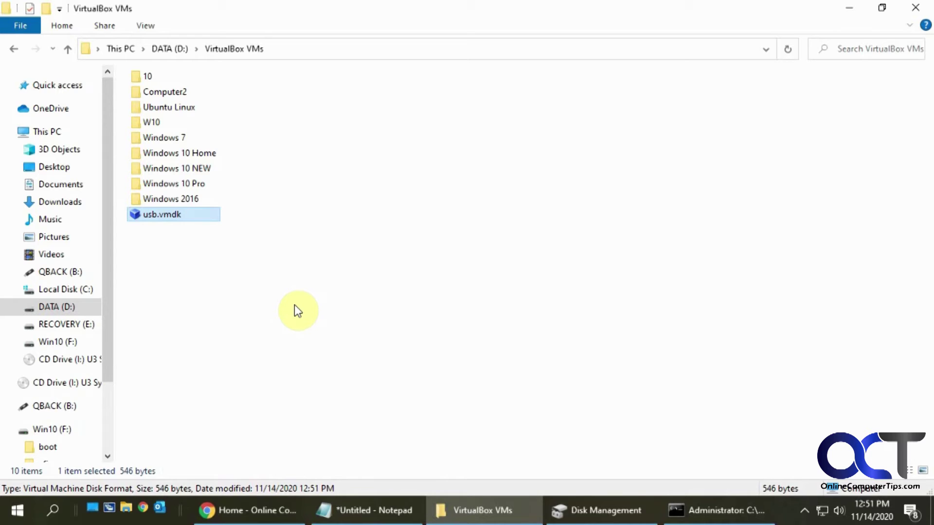
Step: Switch to Oracle VM VirtualBox, launching it as administrator
click(15, 520)
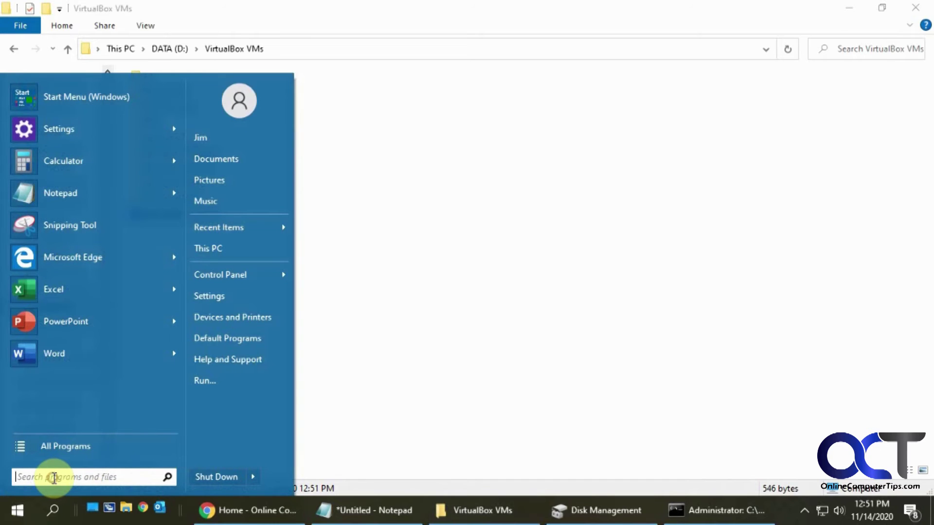
text(virt)
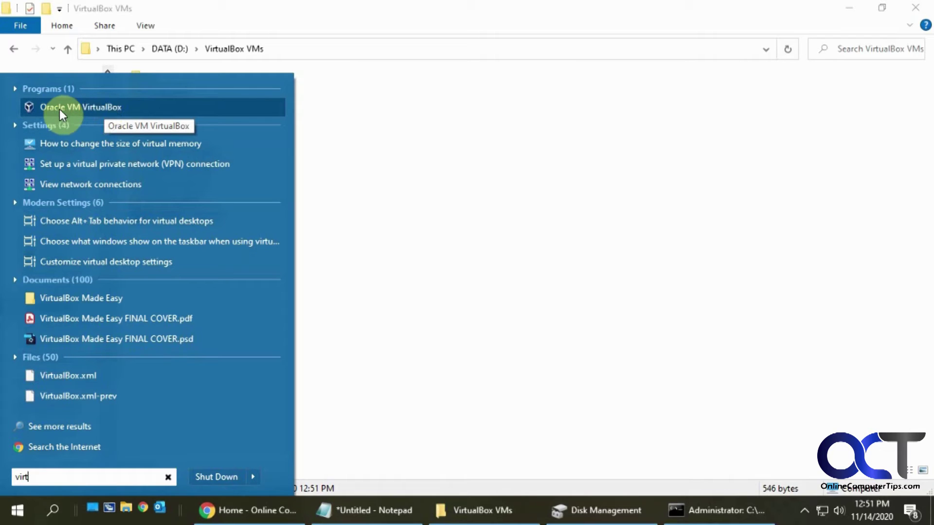
right_click(77, 109)
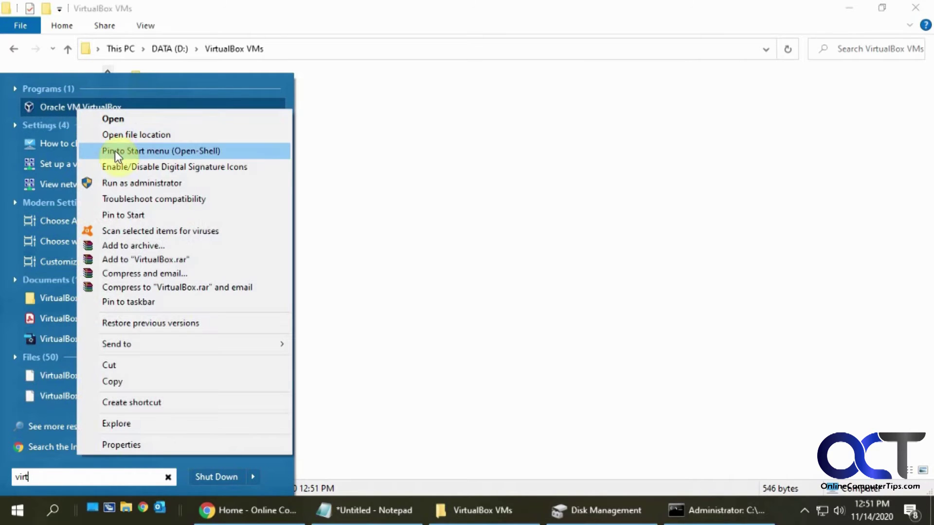
click(118, 181)
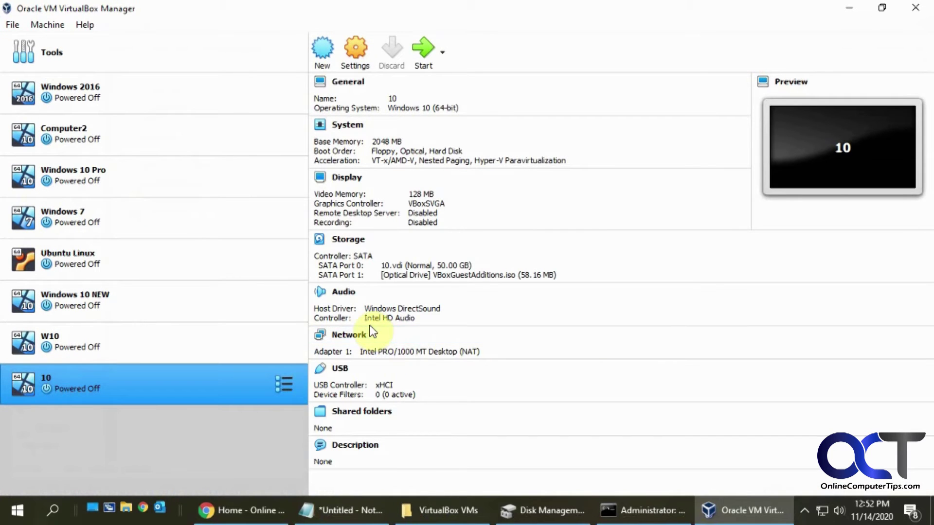
Step: Start a new virtual machine named USB VM and set its machine folder to D:\VirtualBox VMs
click(328, 47)
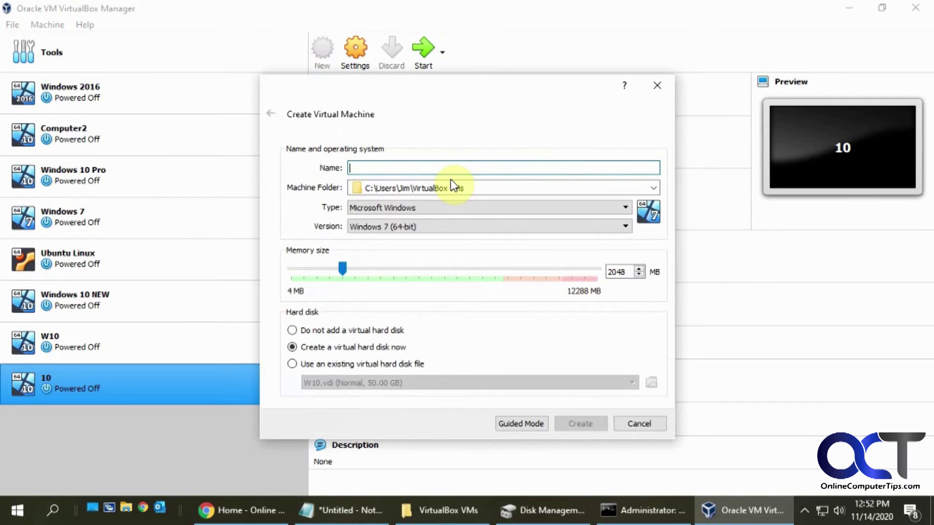
text(US)
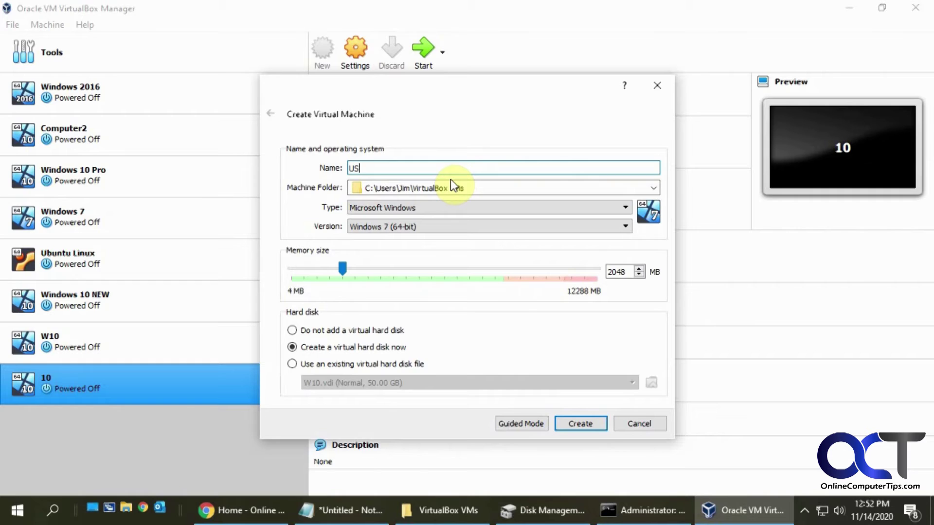
text(B VM)
click(652, 188)
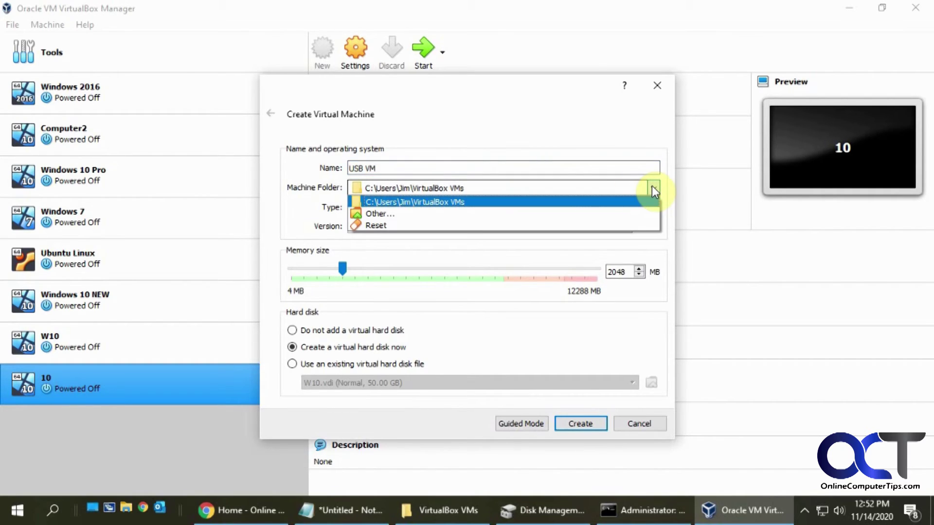
click(546, 214)
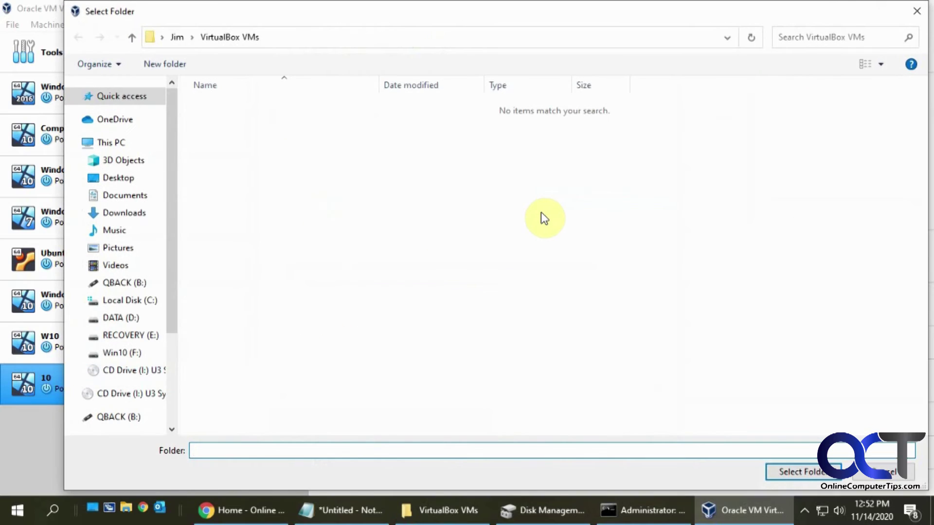
click(129, 319)
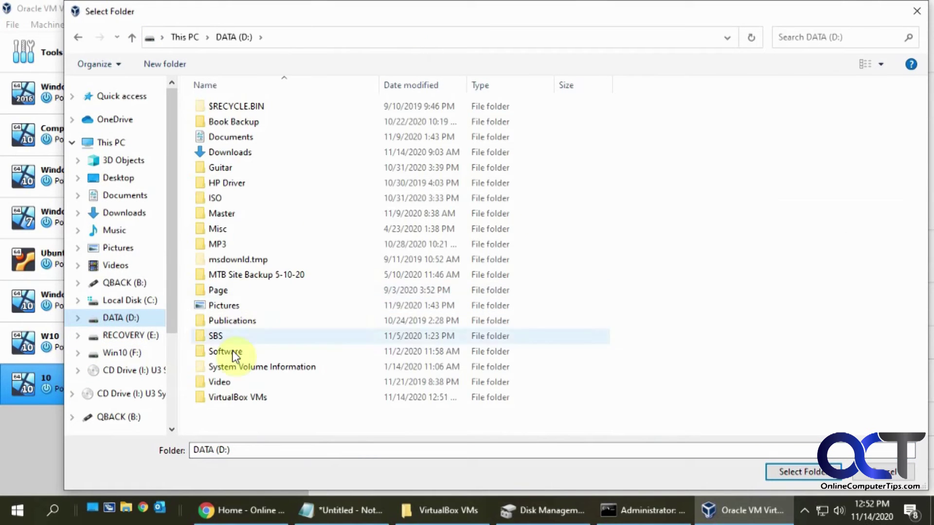
double_click(234, 396)
click(783, 471)
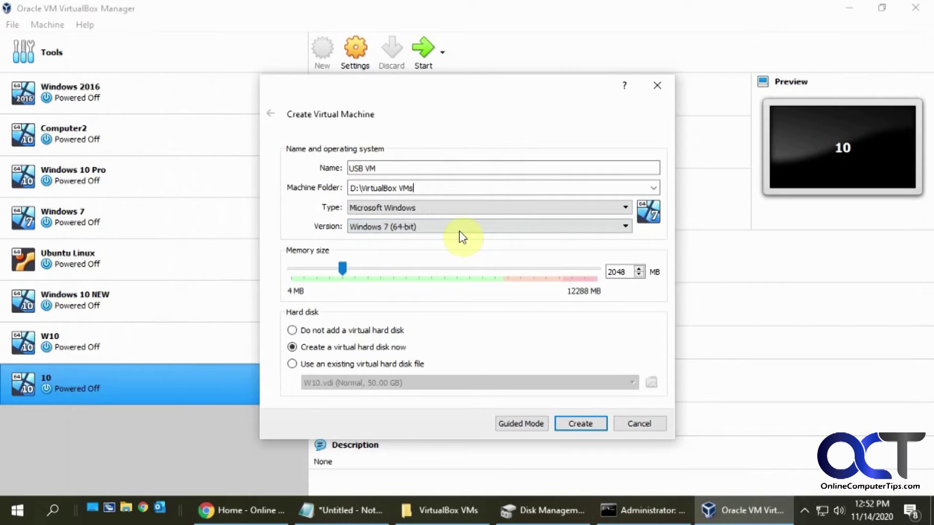
Step: Set the new machine's version to Windows 10 (64-bit) and its memory size to 4096 MB
click(437, 228)
scroll(627, 293, down, 3)
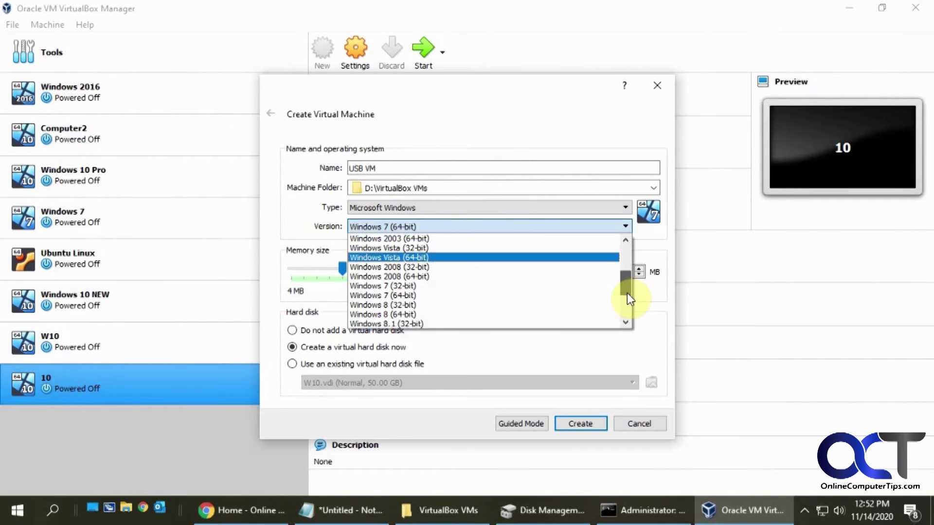
click(497, 312)
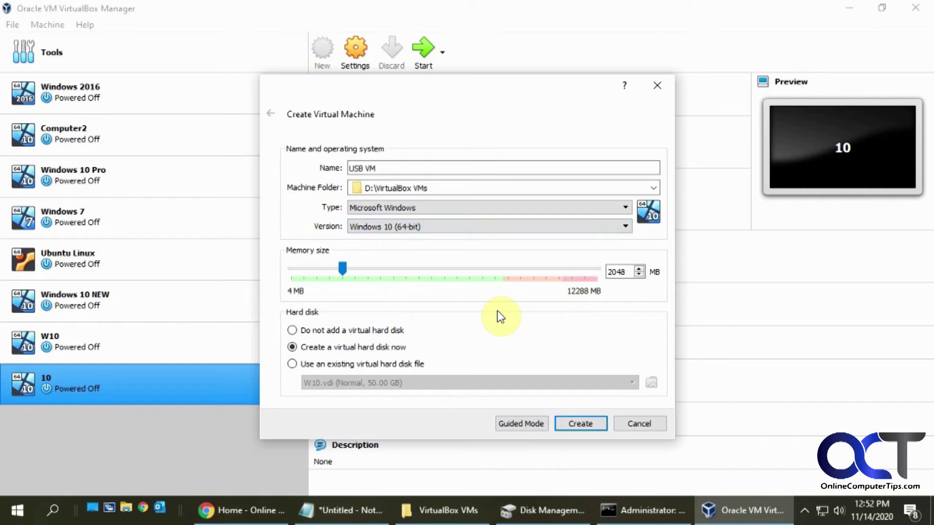
drag(343, 269, 392, 278)
Step: Use the existing disk file usb.vmdk from D:\VirtualBox VMs as the new machine's hard disk and create the machine
click(401, 363)
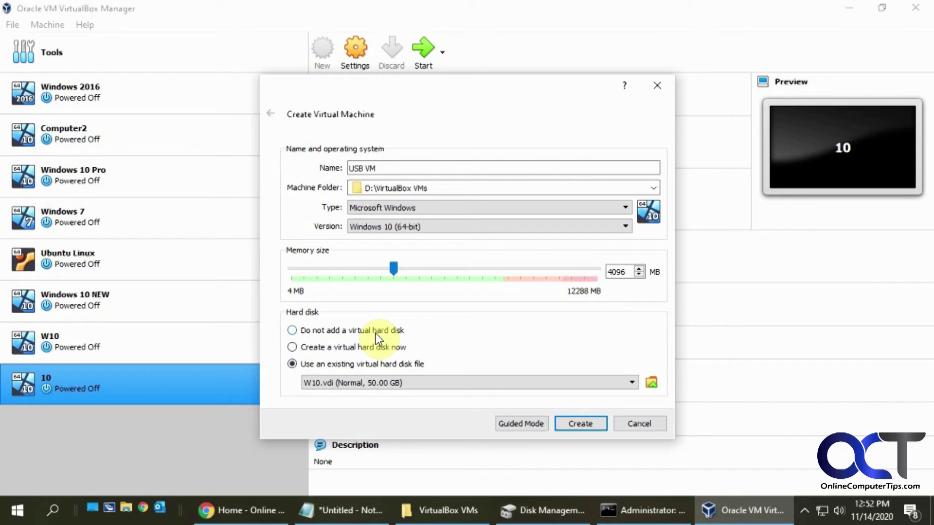
click(651, 383)
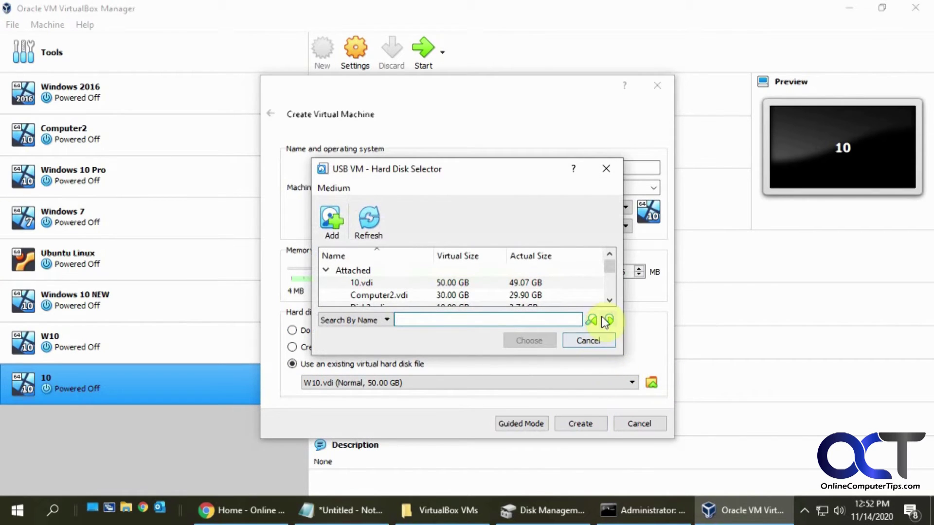
mouse_move(611, 266)
mouse_down()
mouse_move(609, 291)
mouse_move(609, 255)
mouse_up()
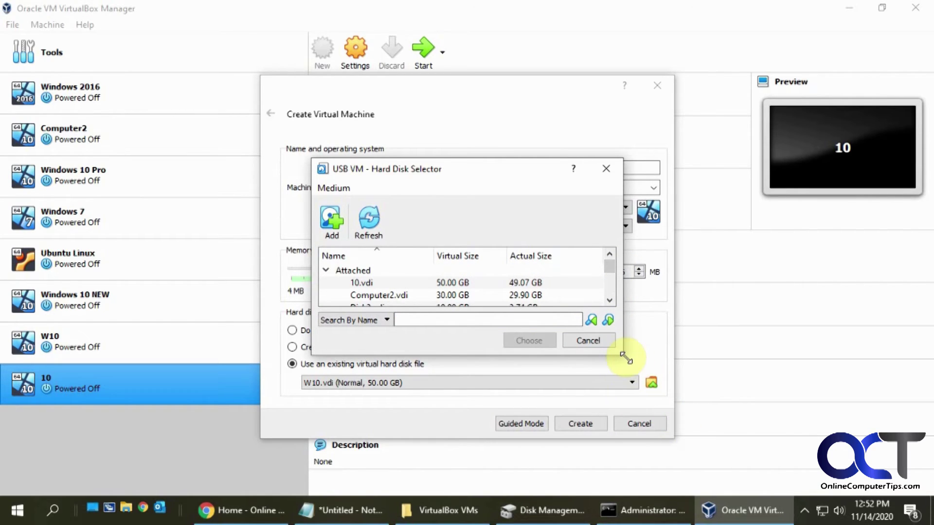
drag(625, 360, 813, 481)
click(336, 227)
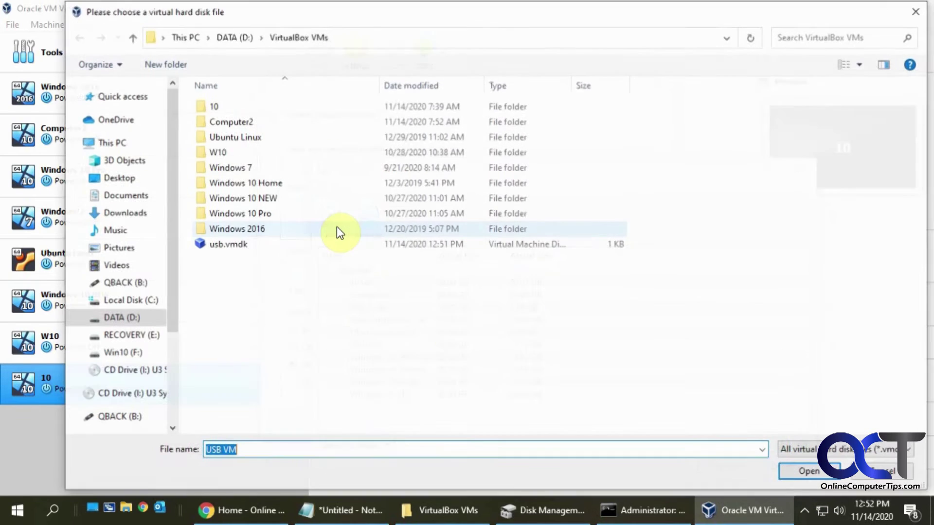
double_click(242, 245)
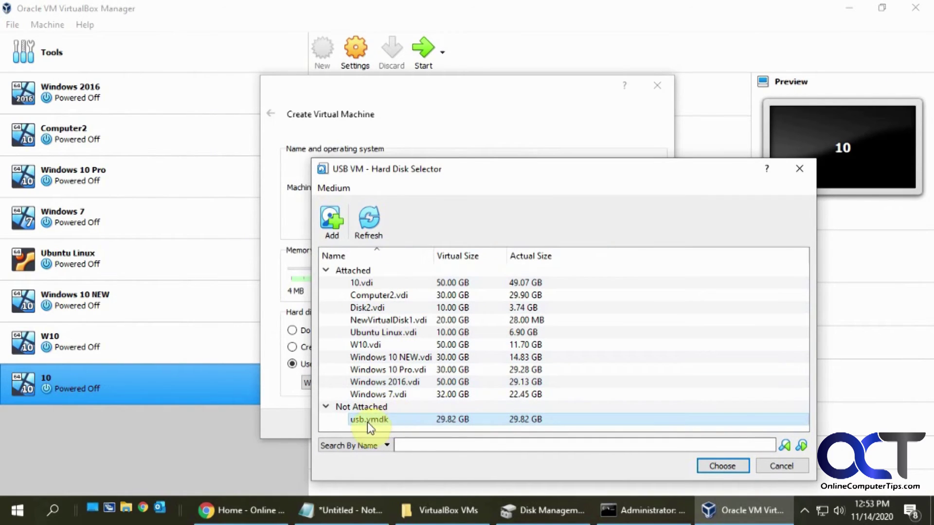
click(722, 467)
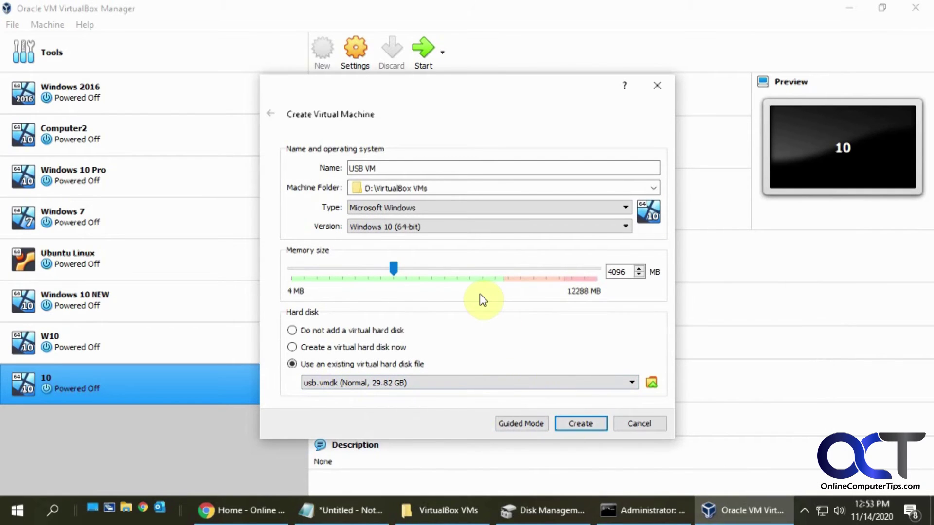
click(581, 424)
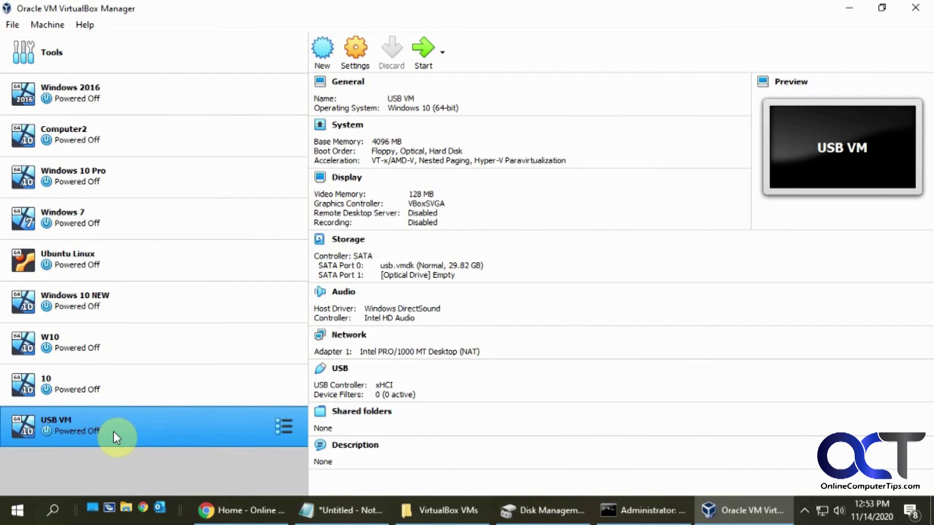
Step: In USB VM's storage settings, begin a new virtual hard disk with the file location D:\VirtualBox VMs\USB VM\WindowsDrive
click(356, 56)
click(290, 165)
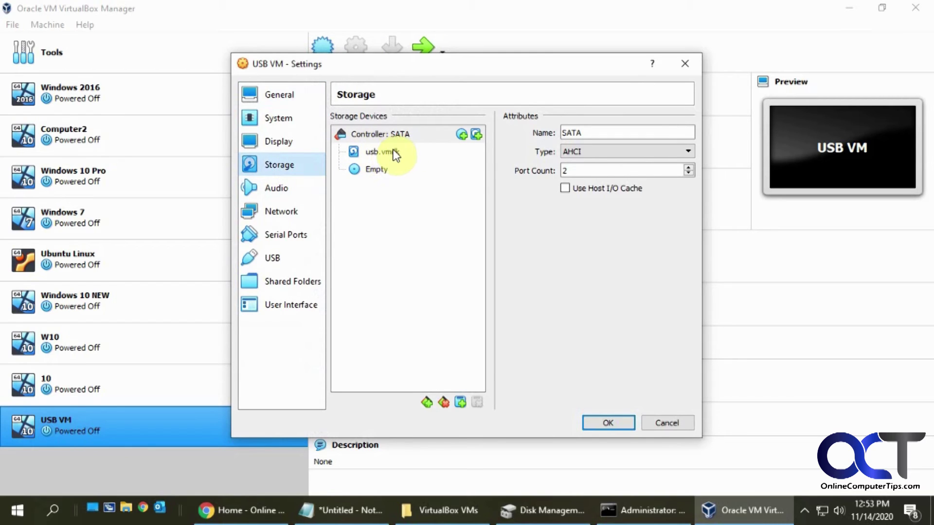
mouse_move(385, 151)
click(461, 402)
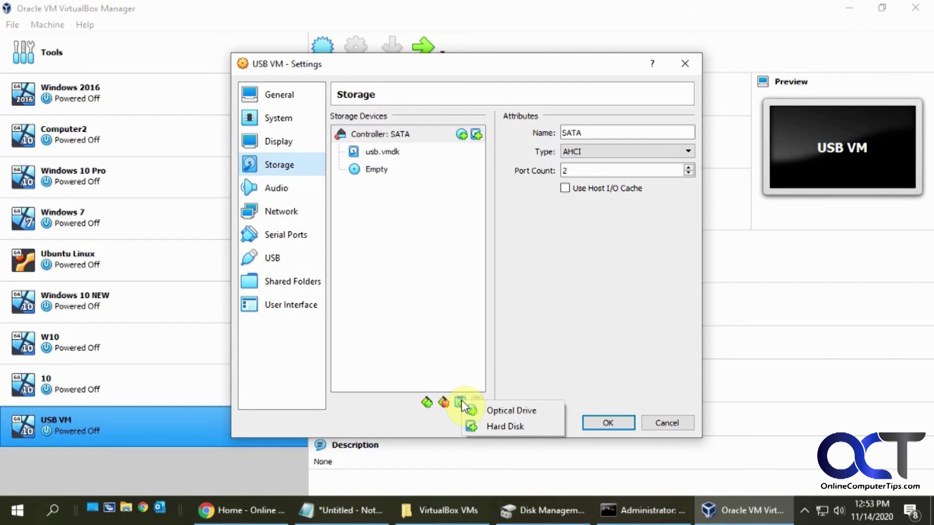
click(484, 425)
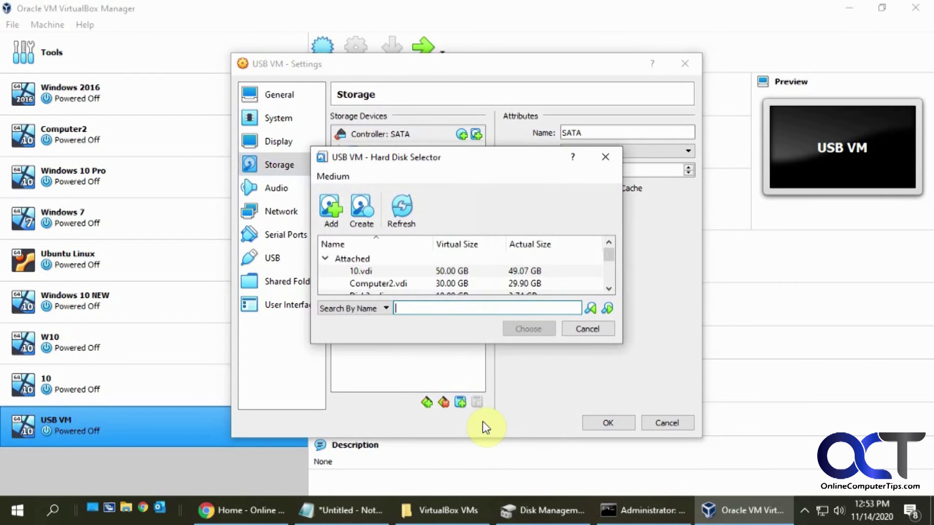
click(362, 210)
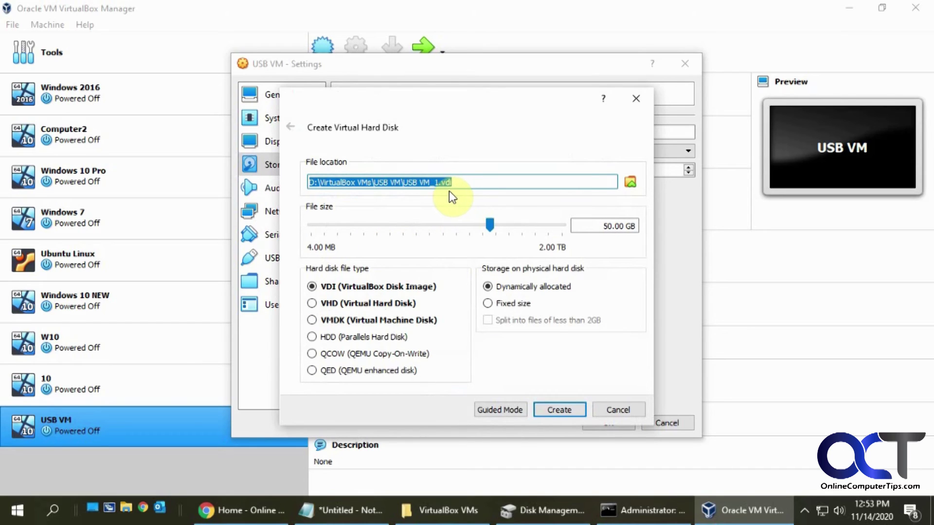
drag(441, 182, 406, 186)
text(U)
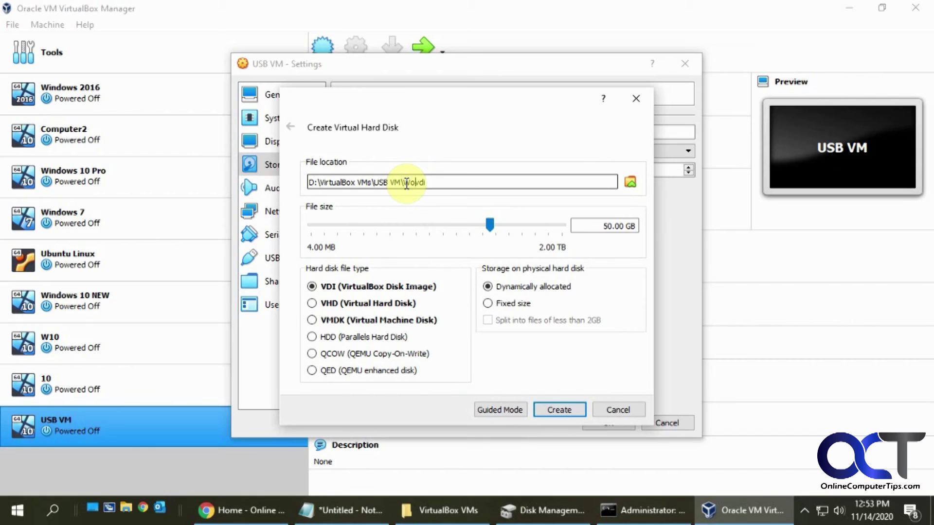
key(Delete)
key(Delete)
key(Delete)
key(Delete)
text(indowsDrive)
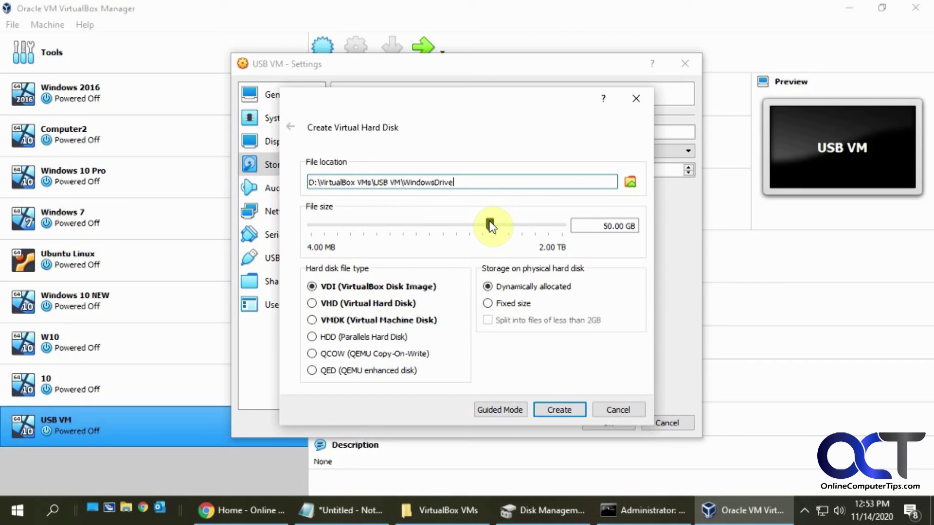
Step: Set the new disk's size to about 3.44 GB, create it, and attach WindowsDrive.vdi to USB VM
drag(490, 223, 440, 224)
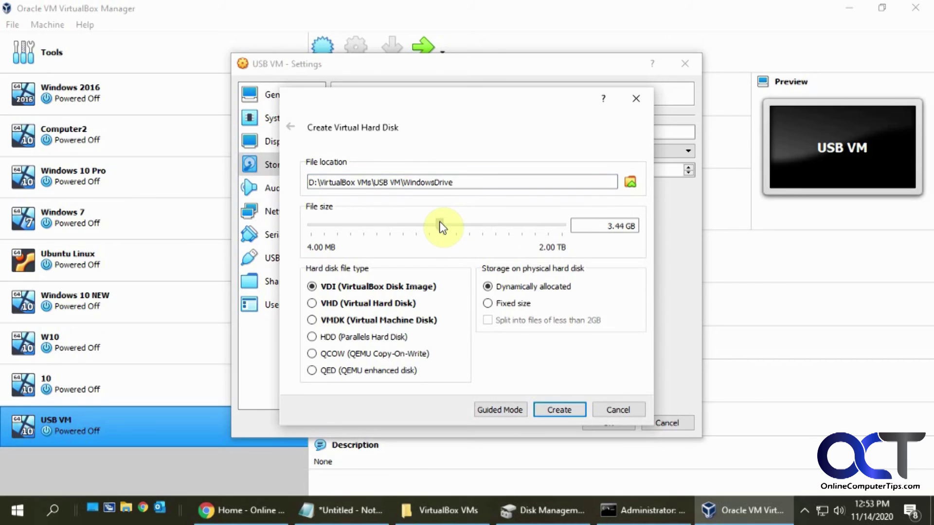
click(559, 409)
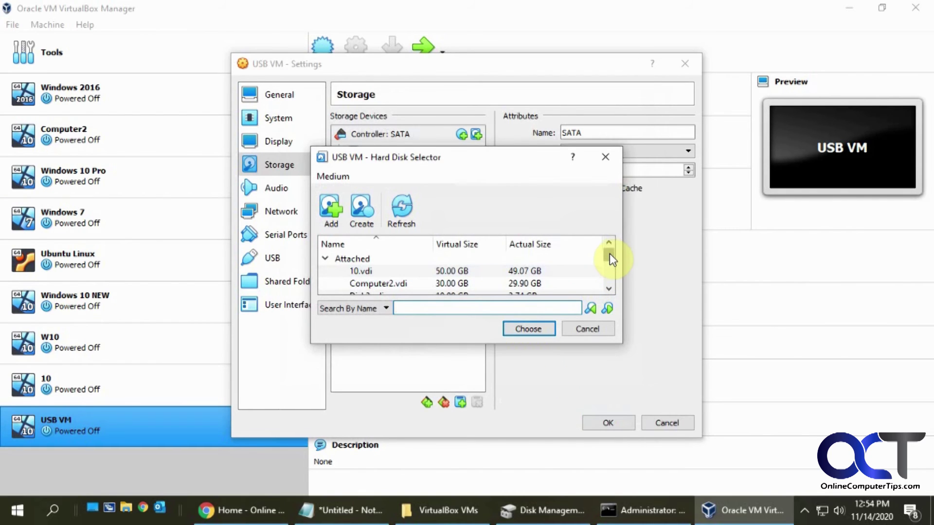
drag(609, 253, 609, 292)
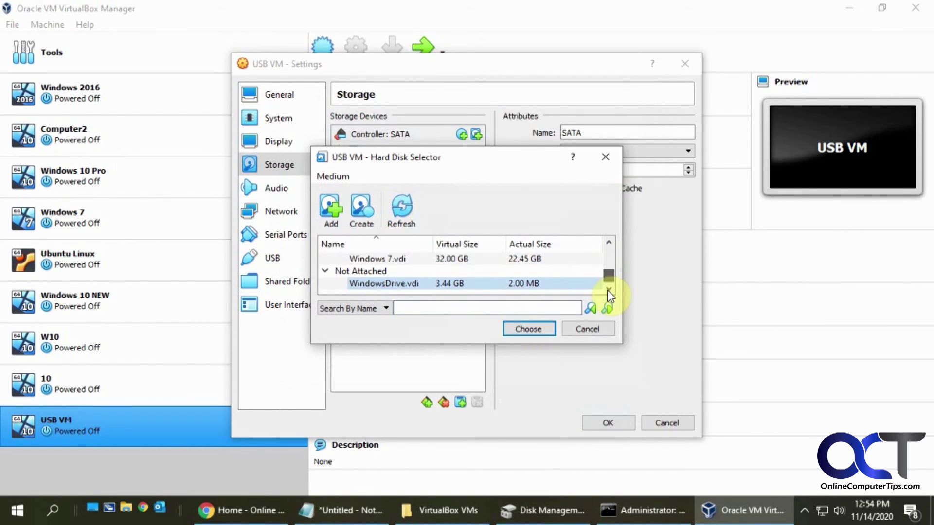
click(538, 329)
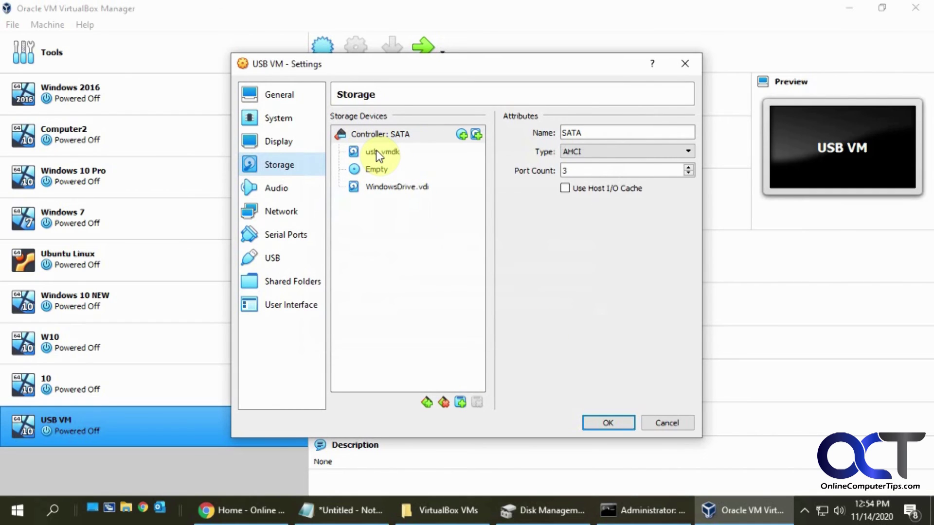
mouse_move(394, 188)
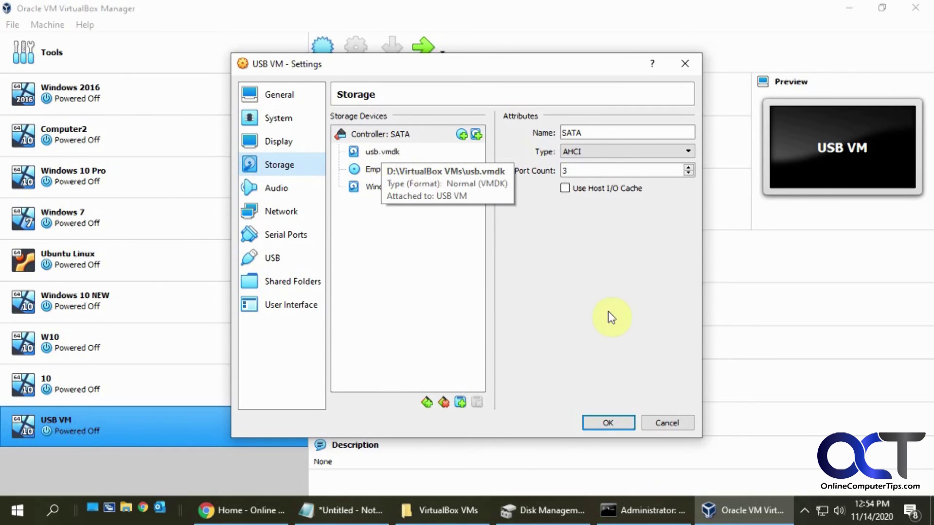
Step: Check the I/O cache error text in the Notepad notes, enable Use Host I/O Cache for the SATA controller, and save the settings
click(348, 511)
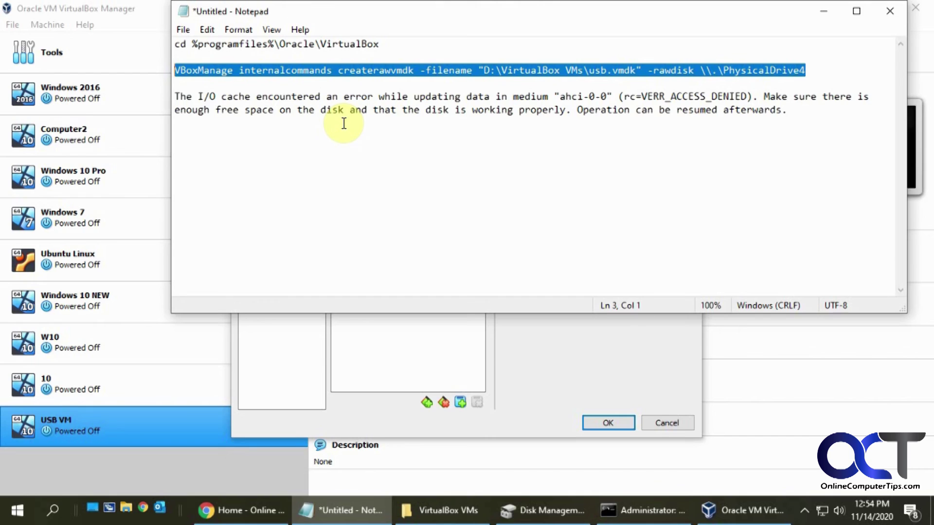
click(825, 11)
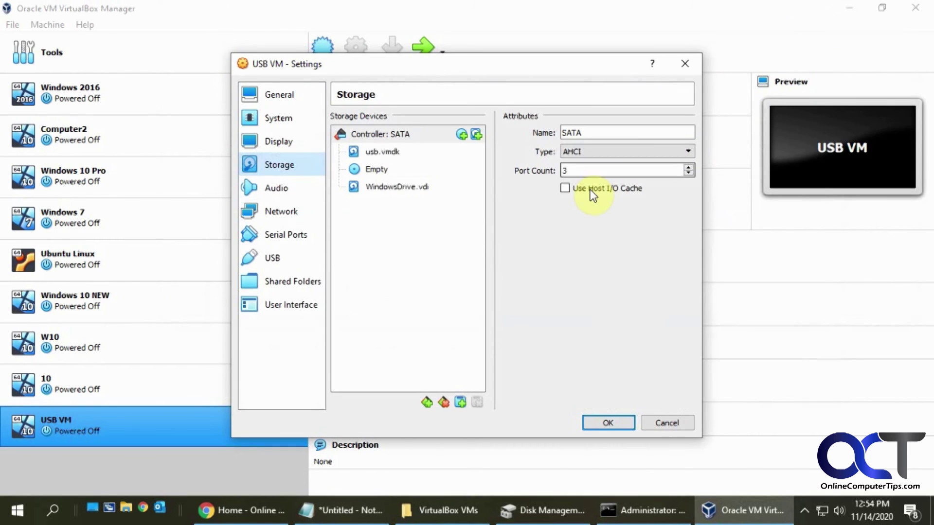
click(588, 190)
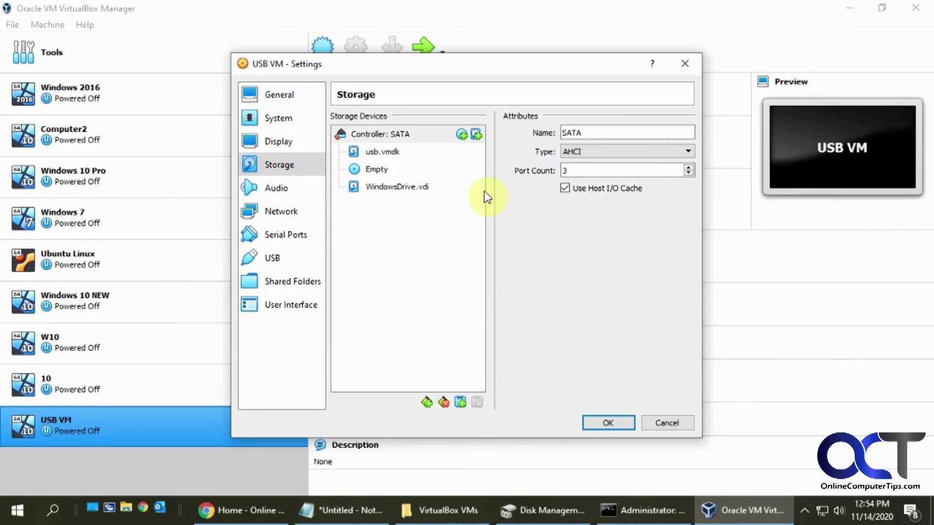
click(609, 423)
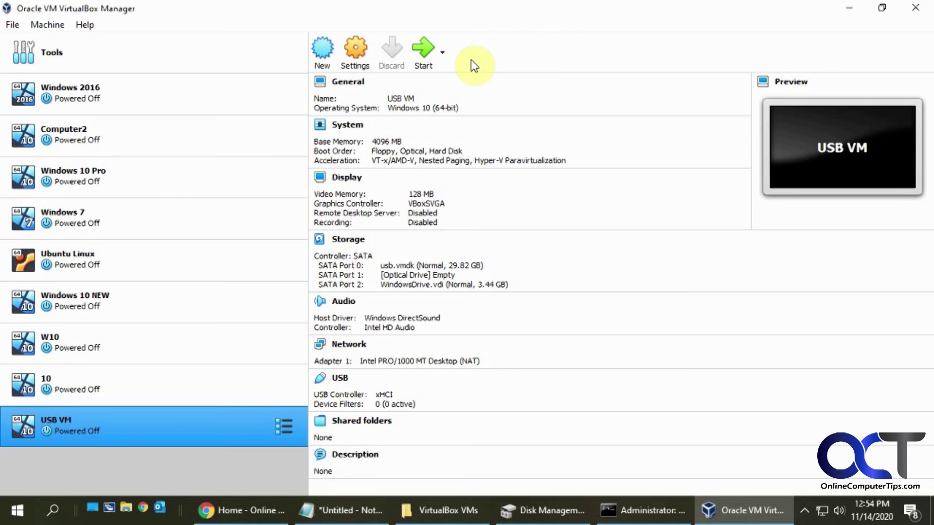
Step: Start the USB VM machine and minimize its window while it boots
click(423, 51)
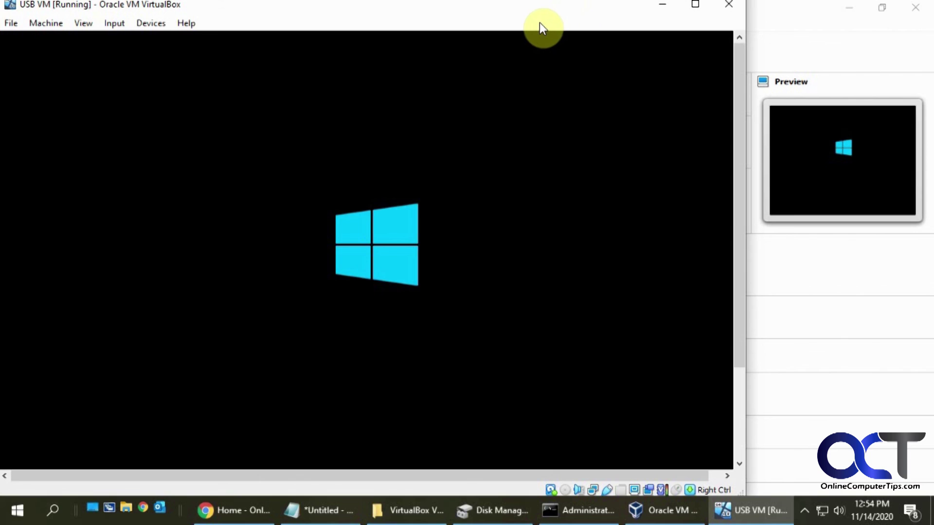
click(663, 8)
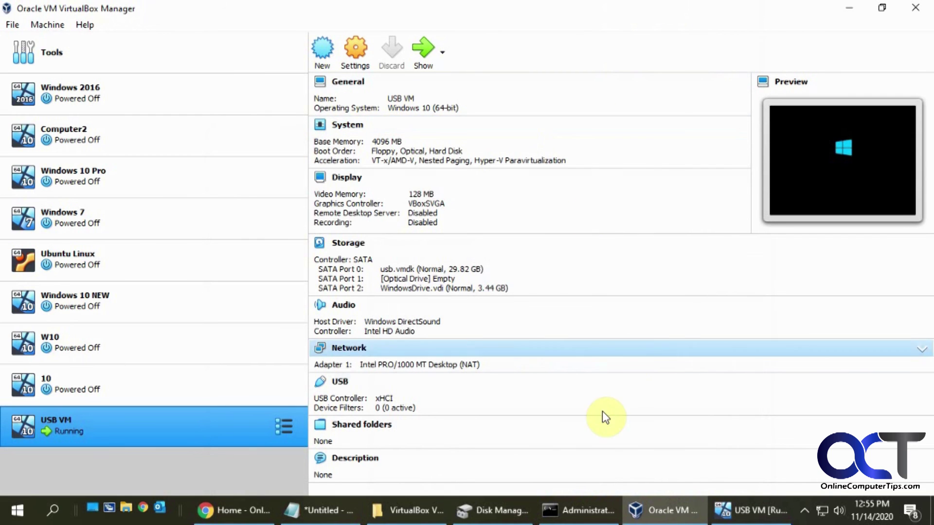
mouse_move(488, 522)
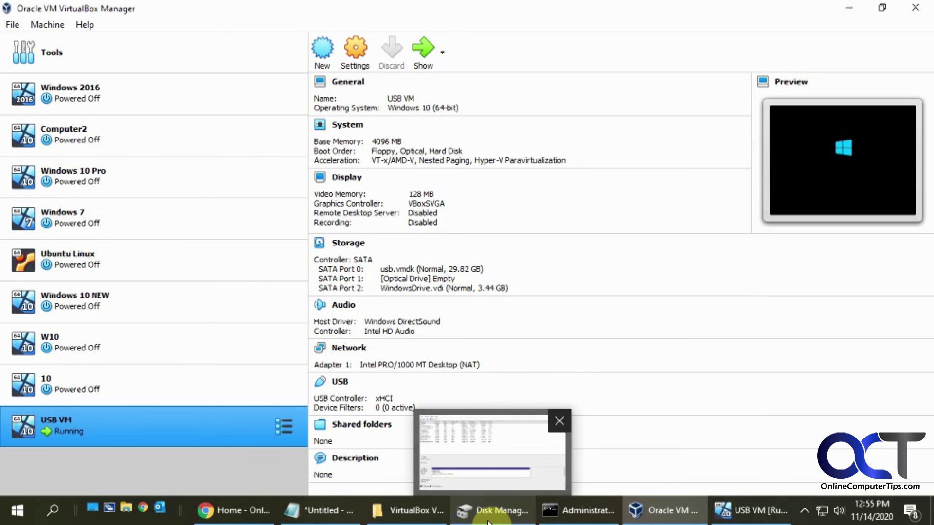